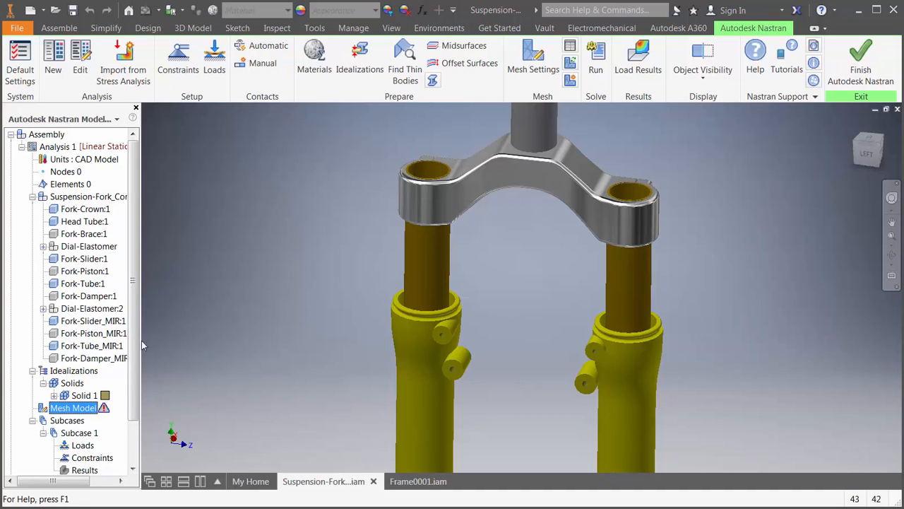
- Exclude Fork-Tube:1 and its mirrored counterpart Fork-Tube_MIR:1 from the analysis and hide them
left_click(421, 275)
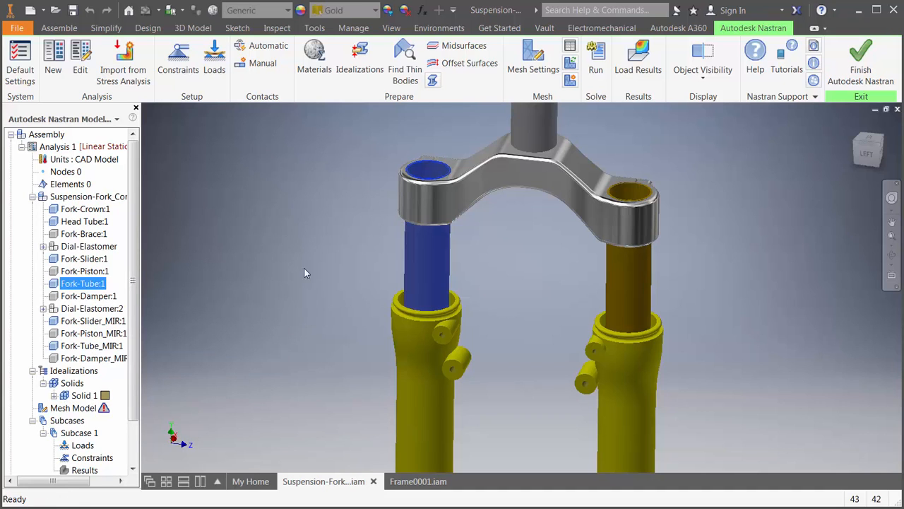
right_click(96, 285)
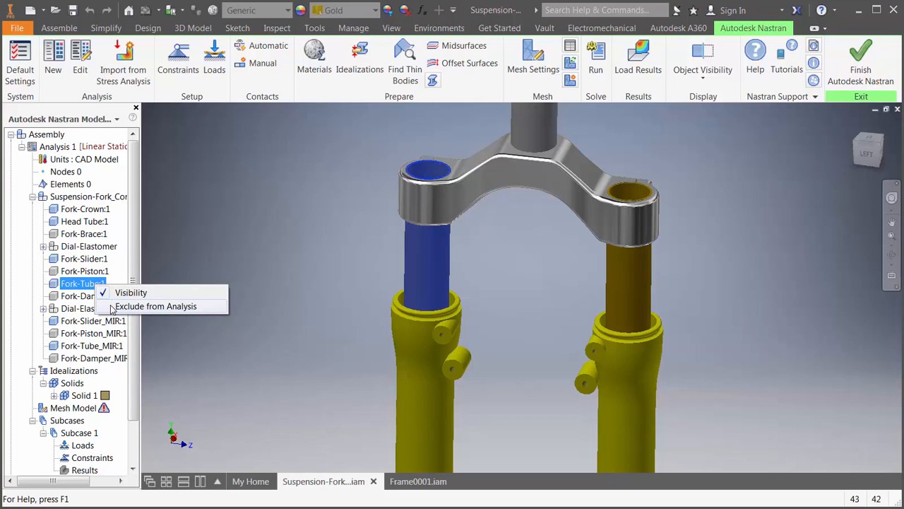
left_click(155, 305)
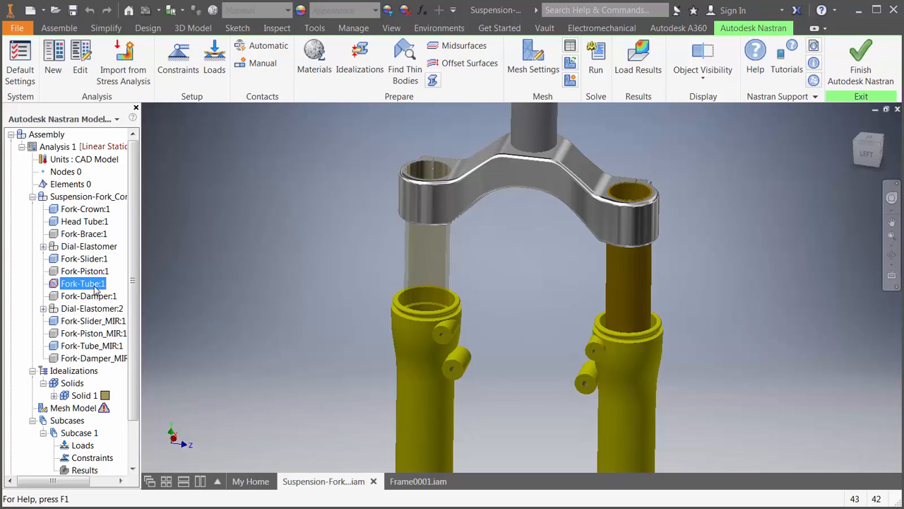
right_click(98, 285)
left_click(110, 295)
right_click(99, 346)
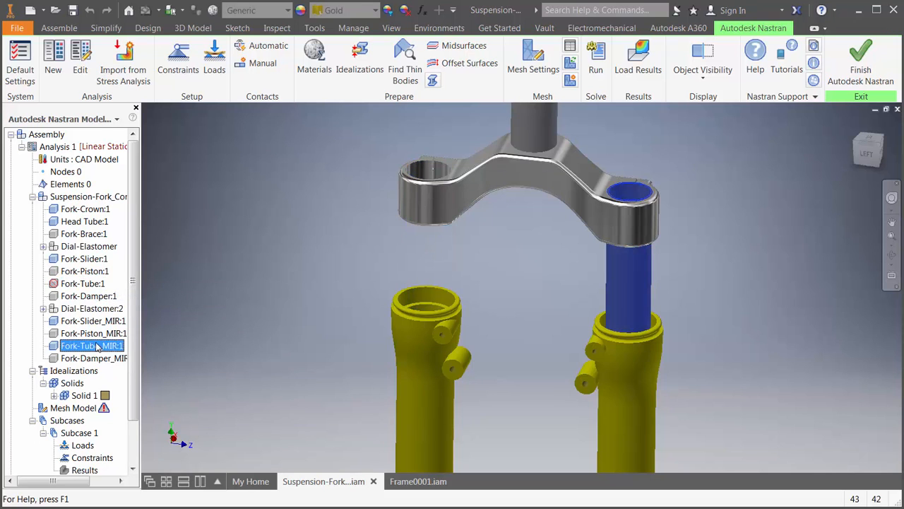
left_click(113, 357)
- Define a Rigid Body connector on the Fork-Crown bore above Fork-Slider:1, with its independent point at the centre
scroll(119, 375, "down", 5)
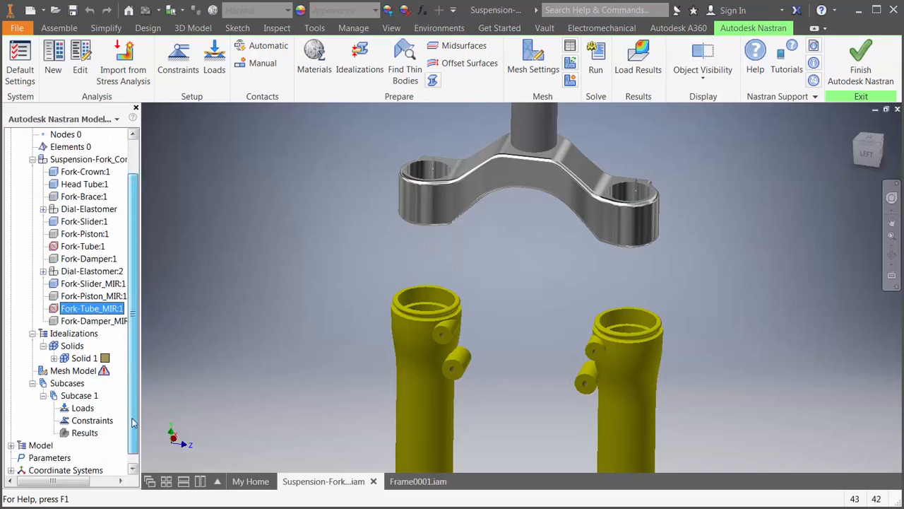
right_click(45, 397)
left_click(60, 404)
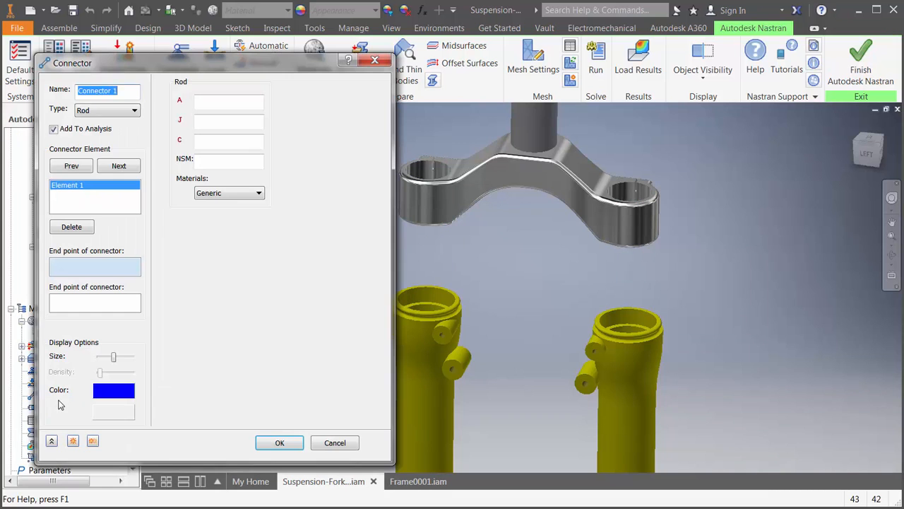
left_click(106, 110)
left_click(97, 141)
left_click(428, 180)
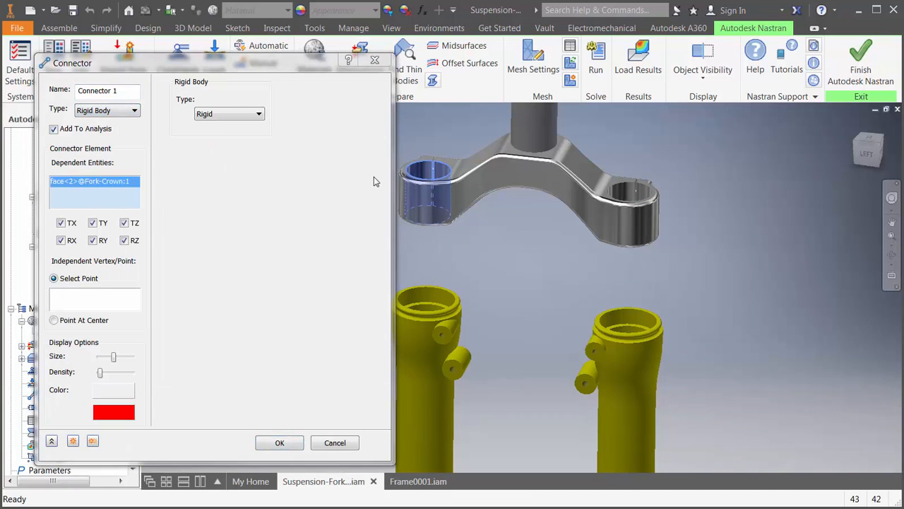
left_click(86, 320)
- Duplicate the rigid connector for the top inner face of Fork-Slider:1, the other Fork-Crown bore and the top inner face of Fork-Slider_MIR:1
left_click(93, 441)
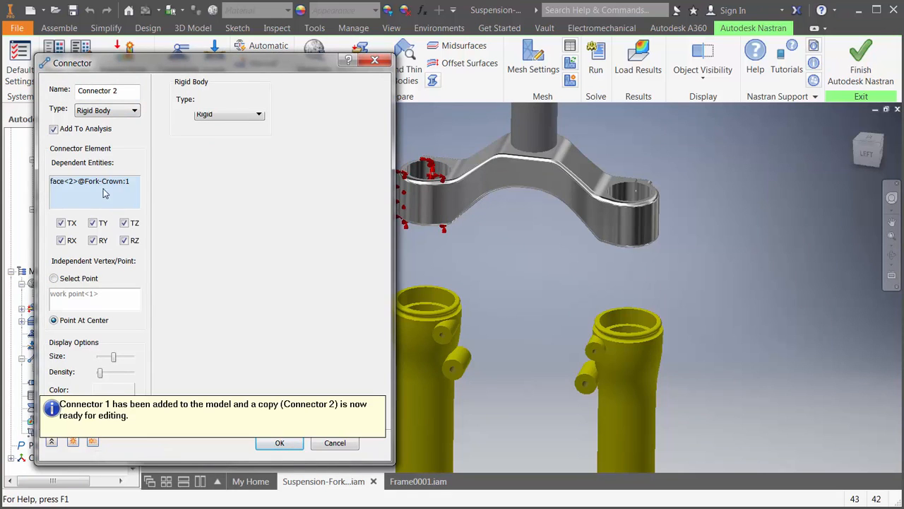
left_click(427, 305)
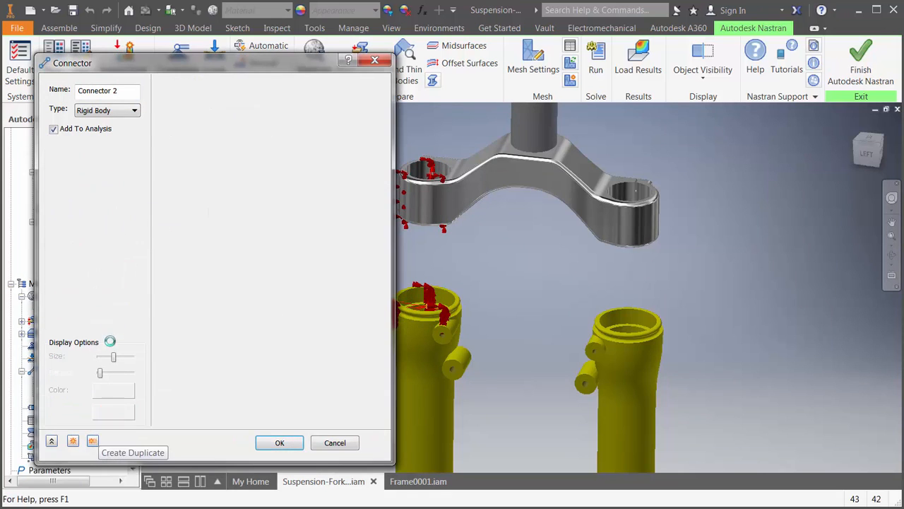
left_click(93, 441)
left_click(620, 198)
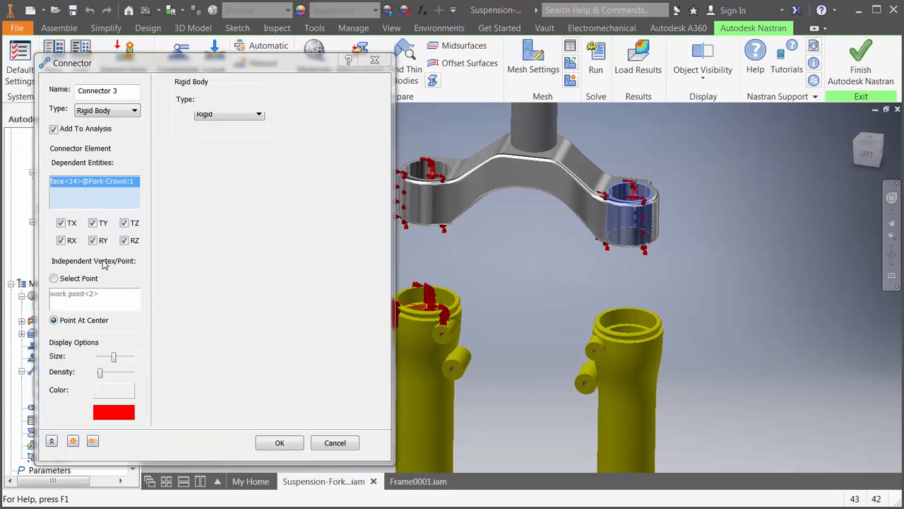
left_click(93, 441)
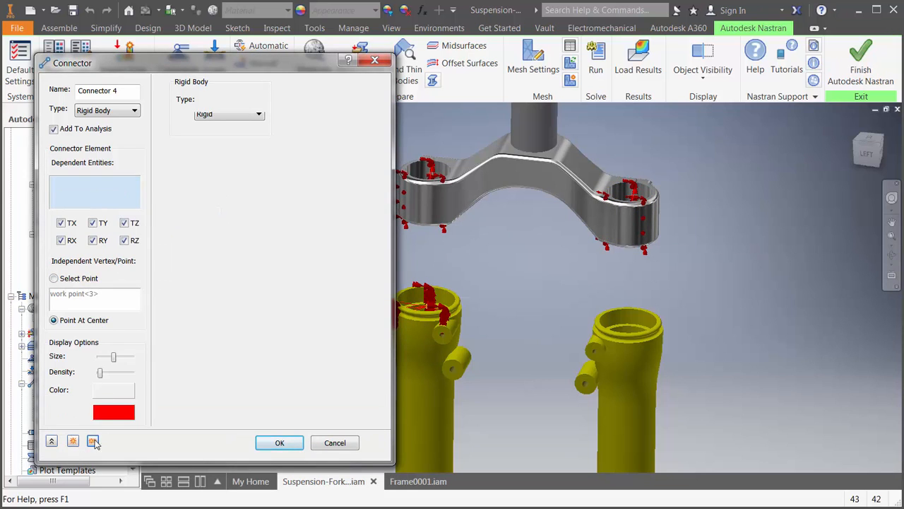
left_click(623, 326)
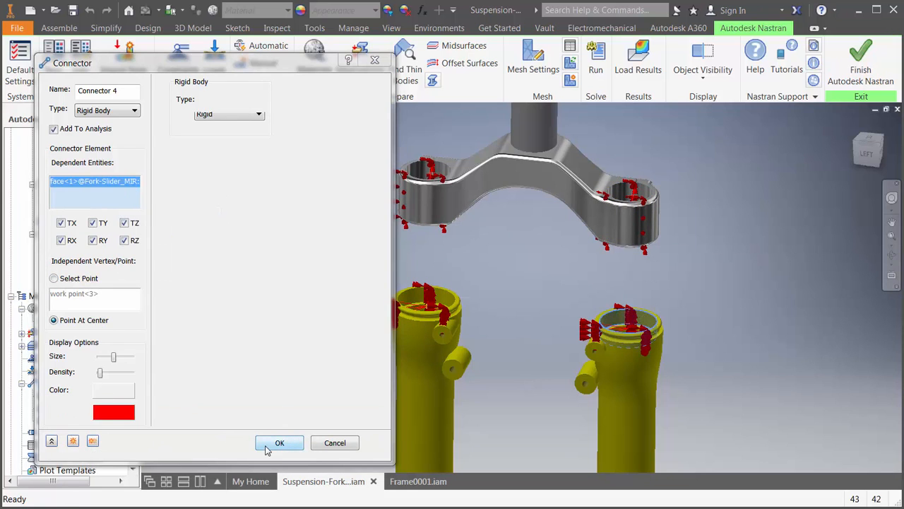
- Start a Spring connector with stiffness enabled and set K1 to 1E9, K2 to 1000 and K3 to 1E9
left_click(93, 440)
left_click(107, 110)
left_click(113, 147)
left_click(290, 83)
left_click(311, 100)
type("1E9")
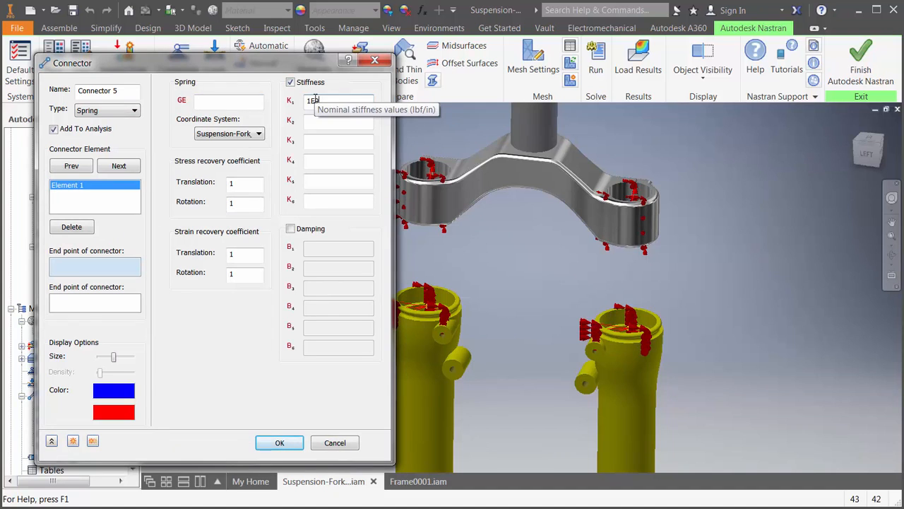
key("Tab")
type("1000")
key("Tab")
type("1E9")
- Connect the crown and slider centre points with one spring element on each fork leg and create the connector
middle_click_drag(516, 279, 502, 299, "shift")
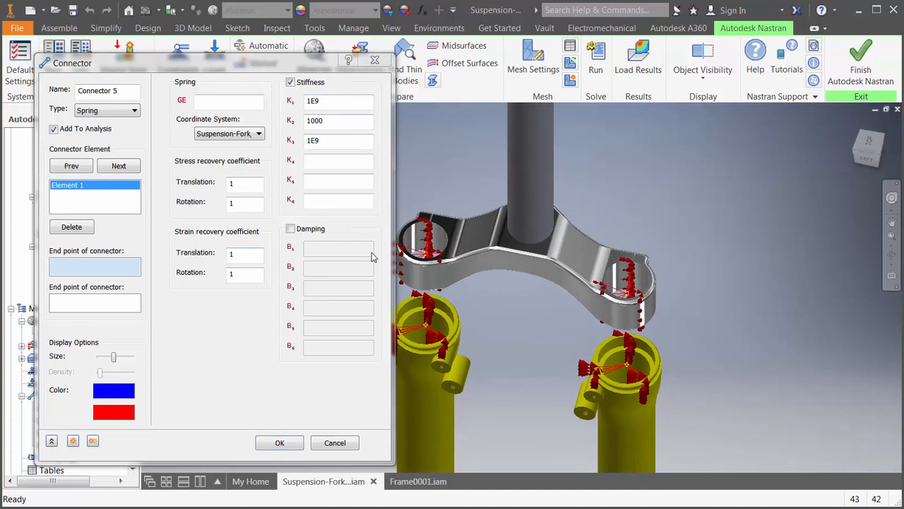
left_click(425, 253)
left_click(426, 326)
left_click(119, 166)
left_click(627, 292)
left_click(626, 365)
left_click(288, 442)
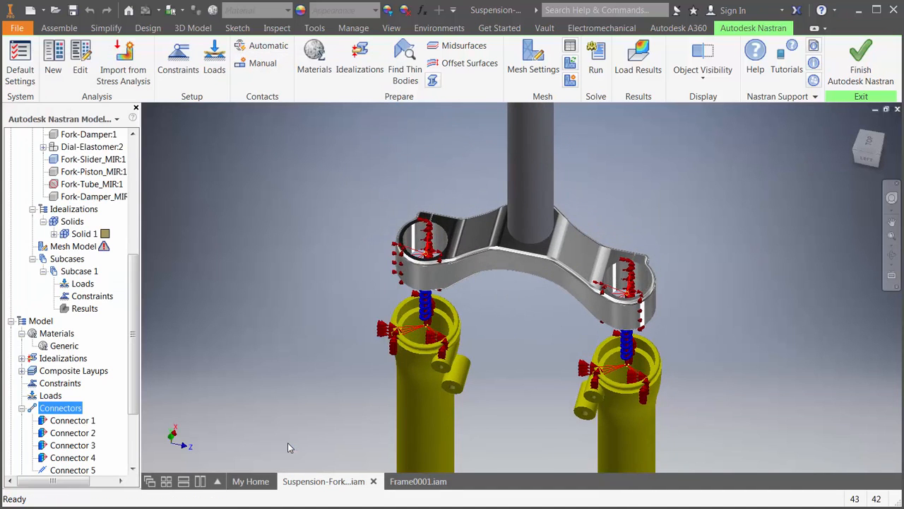
- Start a Remote Force load and set its coordinate system to Head Tube:1
left_click(214, 60)
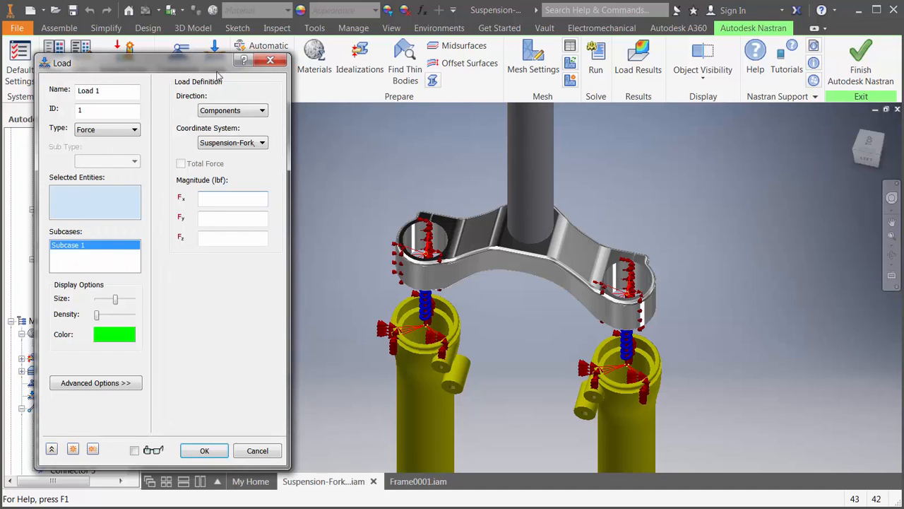
left_click(133, 130)
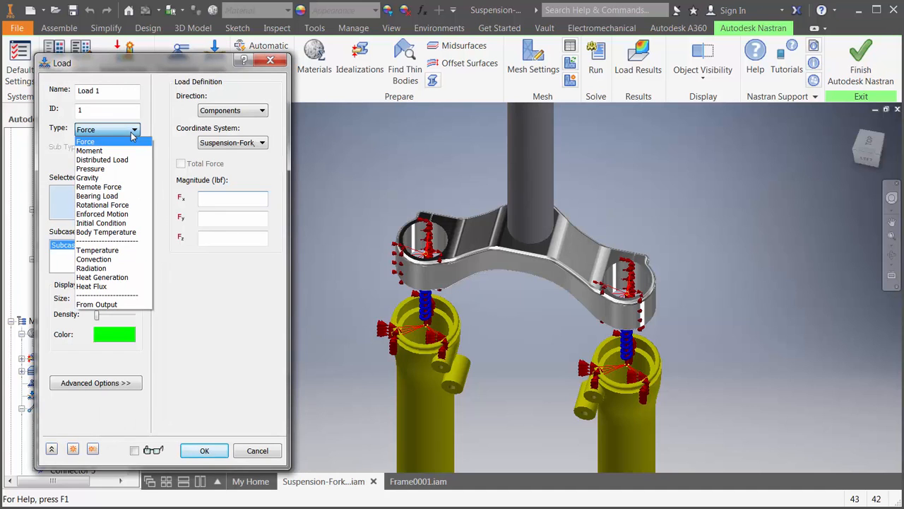
left_click(124, 187)
middle_click_drag(351, 215, 334, 178, "shift")
scroll(349, 185, "up", 5)
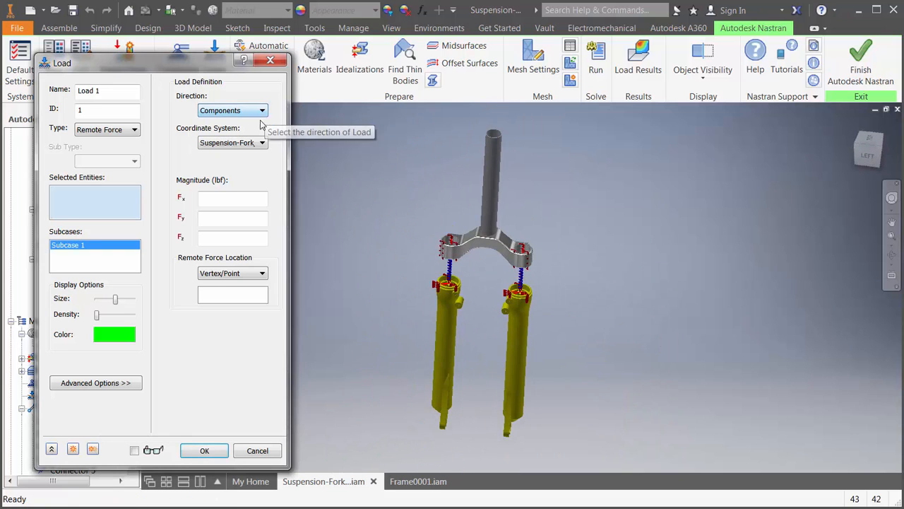
left_click(259, 143)
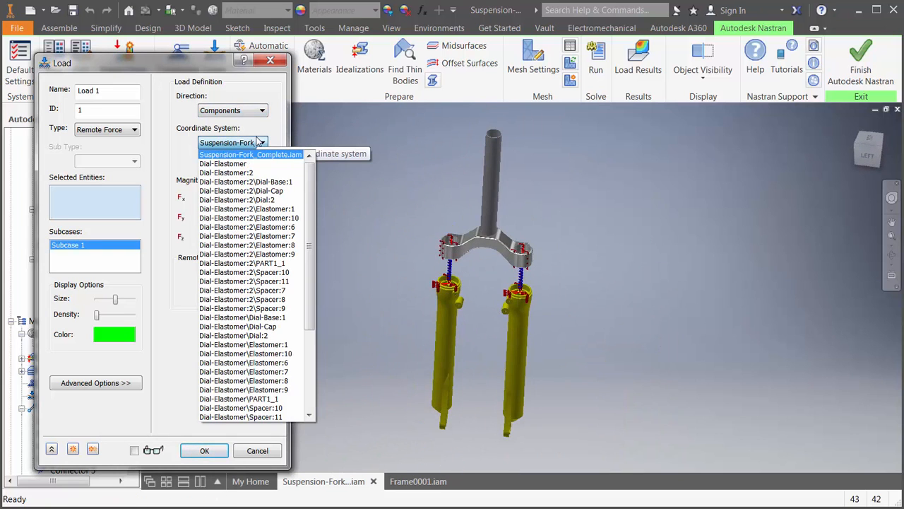
scroll(261, 170, "down", 5)
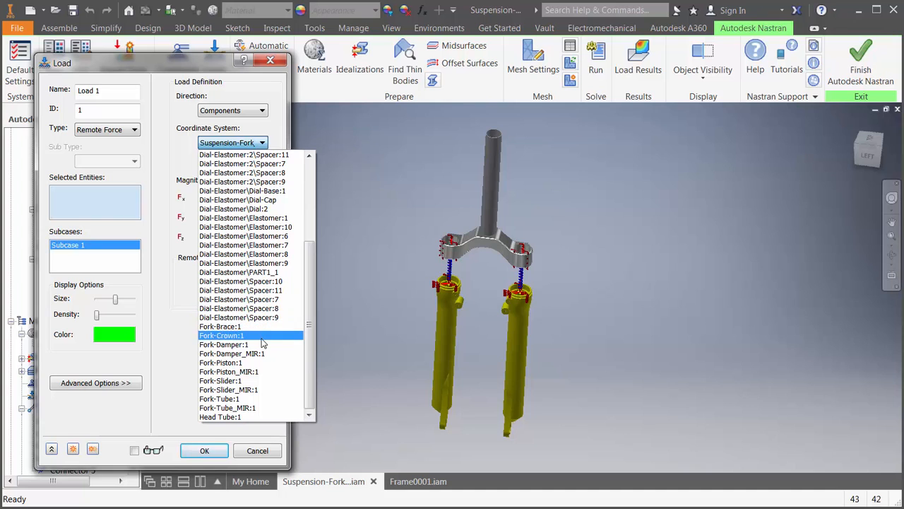
left_click(262, 417)
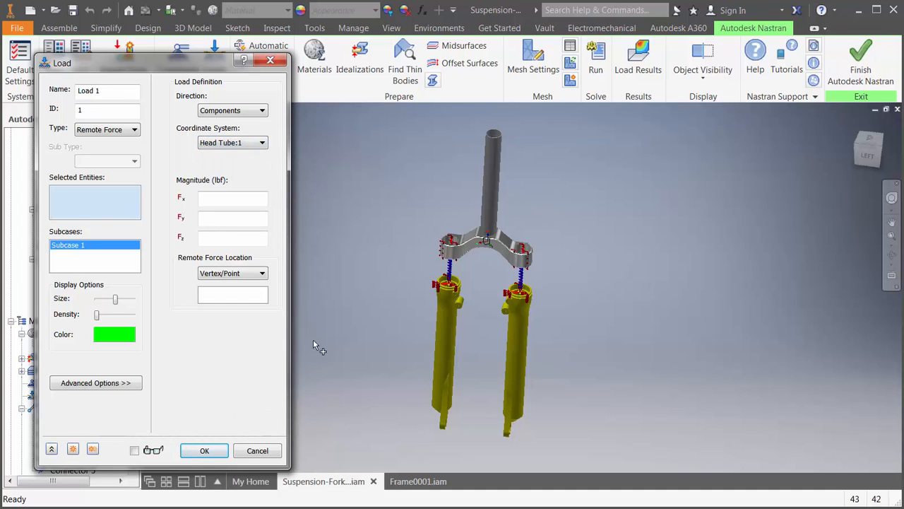
- Assign the annular end face at the top of the head tube as the load's selected face
middle_click_drag(386, 197, 393, 183, "shift")
scroll(471, 248, "up", 5)
middle_click_drag(466, 191, 454, 259)
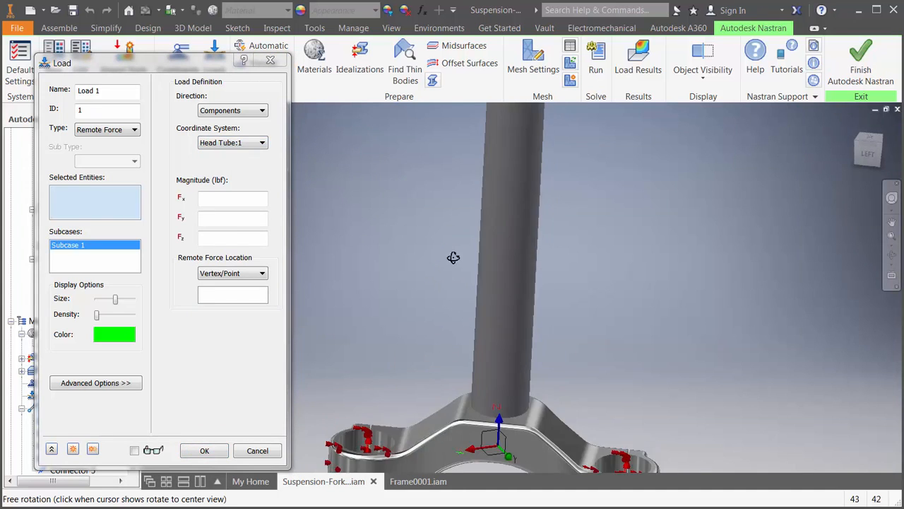
scroll(454, 259, "down", 2)
scroll(487, 150, "up", 3)
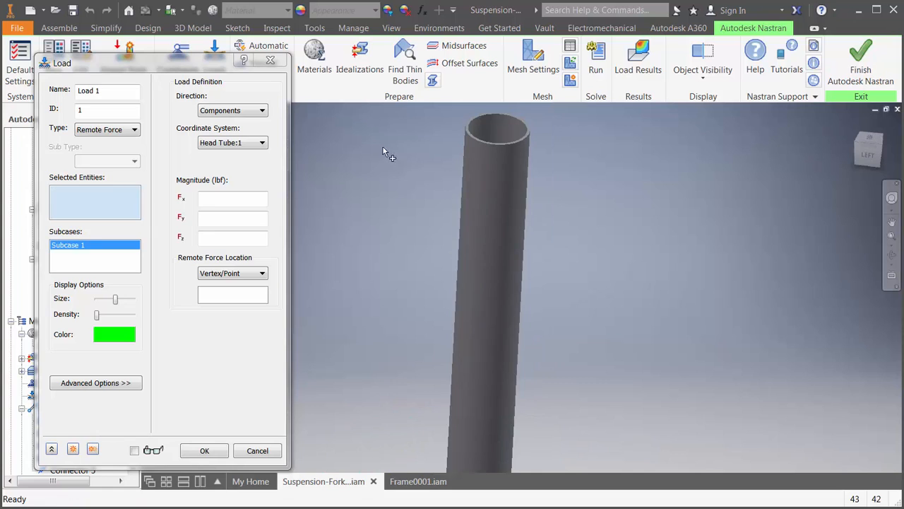
right_click(105, 205)
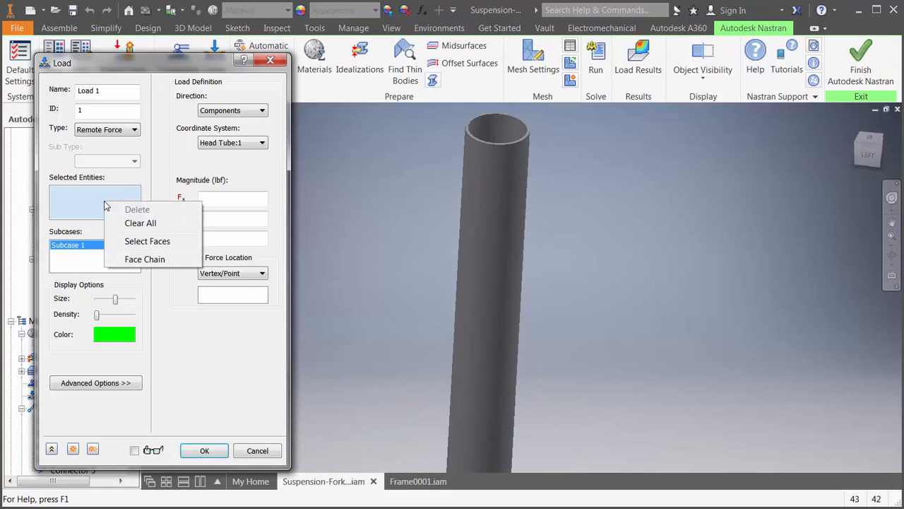
left_click(141, 242)
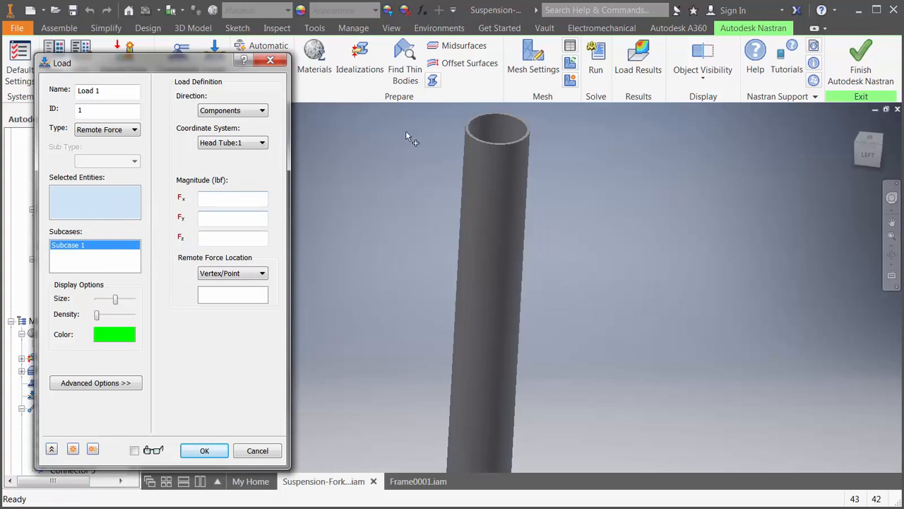
left_click(475, 139)
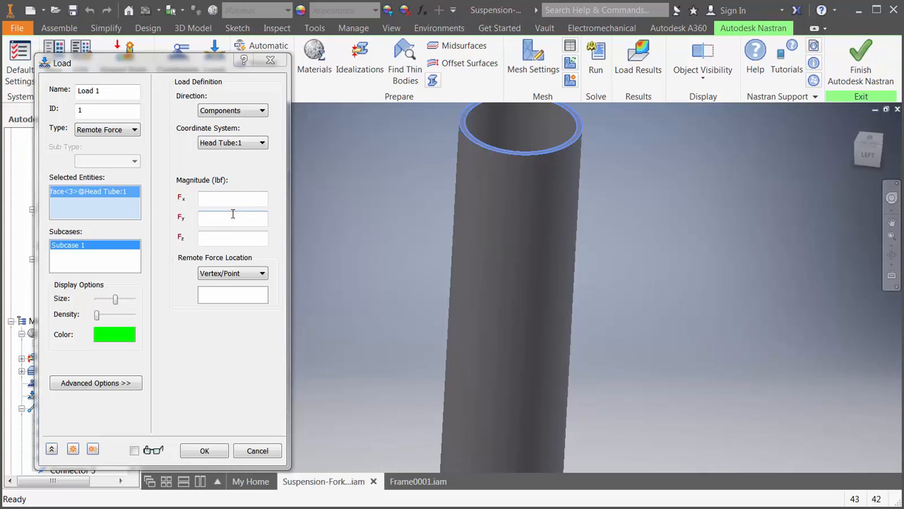
- Set Fz to 1000 N, define the remote force location by coordinates in inches, and create the load
left_click(228, 234)
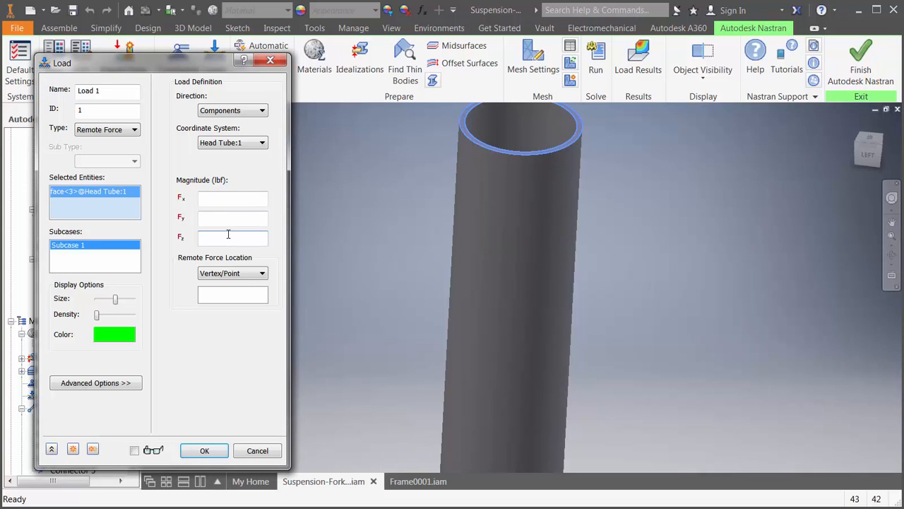
type("1000 N")
left_click(234, 272)
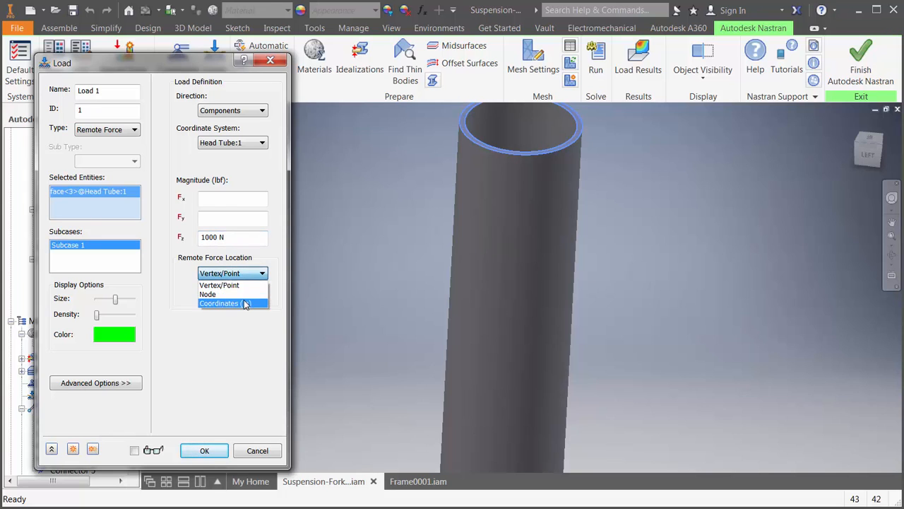
left_click(243, 303)
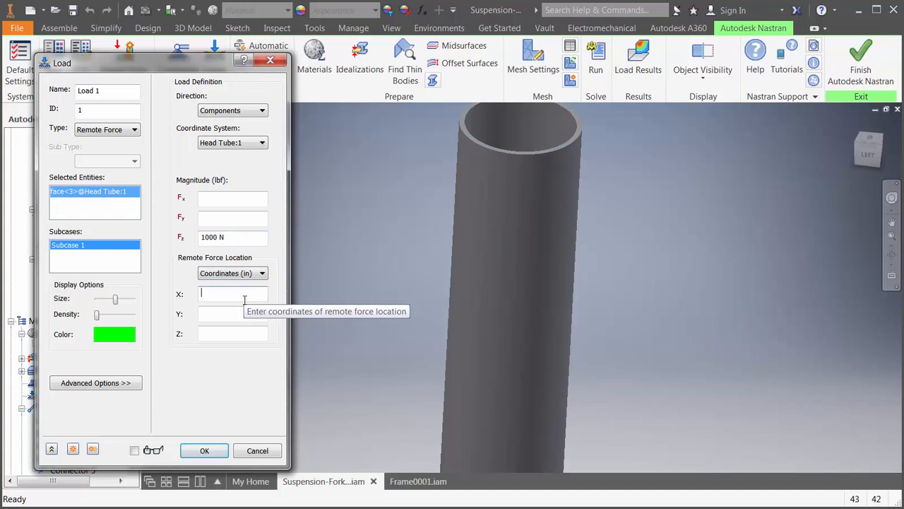
key("Tab")
key("Tab")
type("1")
left_click(204, 450)
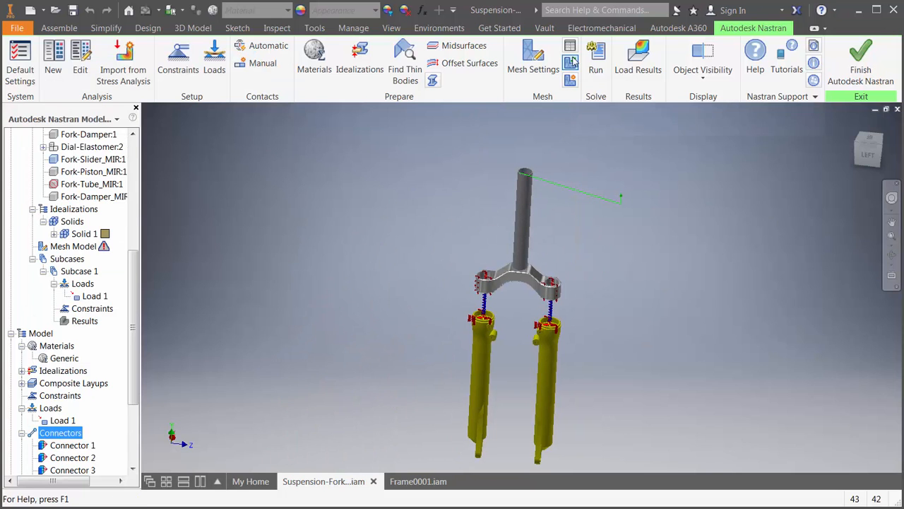
- Add a mesh control with a part element size of 0.25 in on both fork sliders and the head tube
left_click(570, 81)
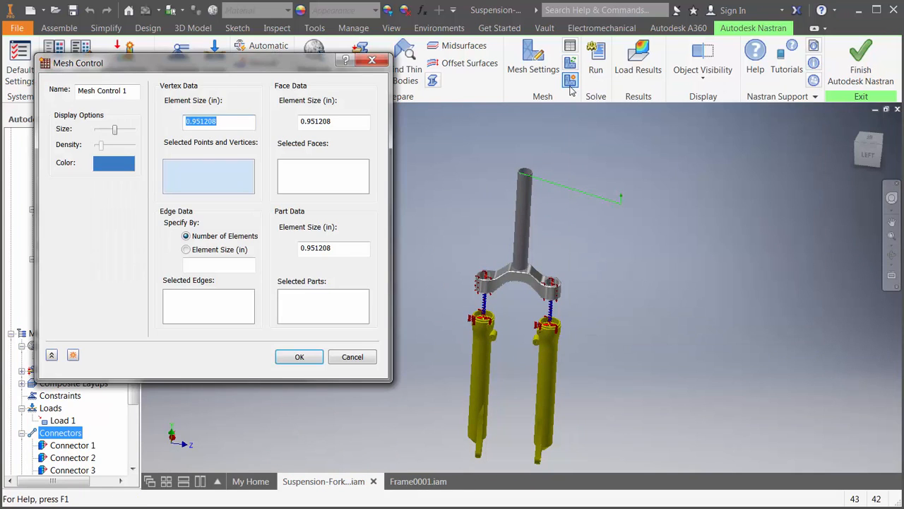
left_click(352, 318)
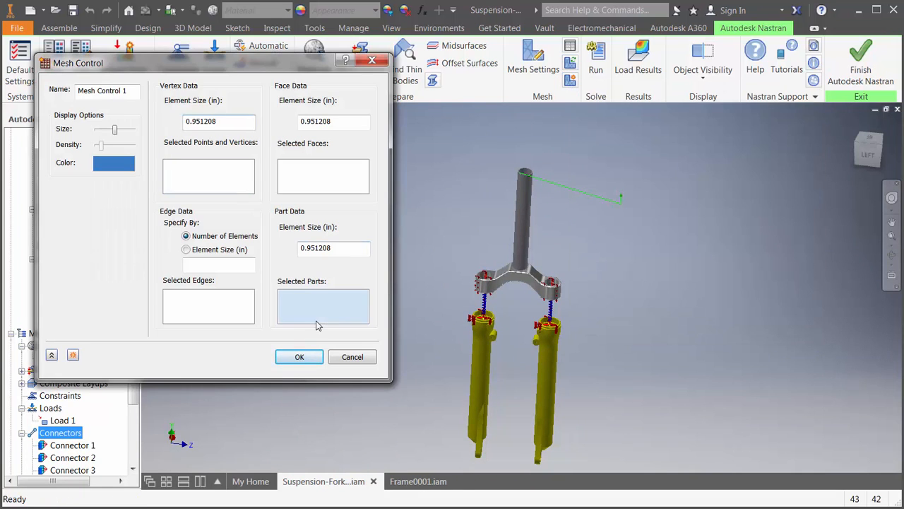
left_click(474, 362)
left_click(543, 364)
left_click(516, 232)
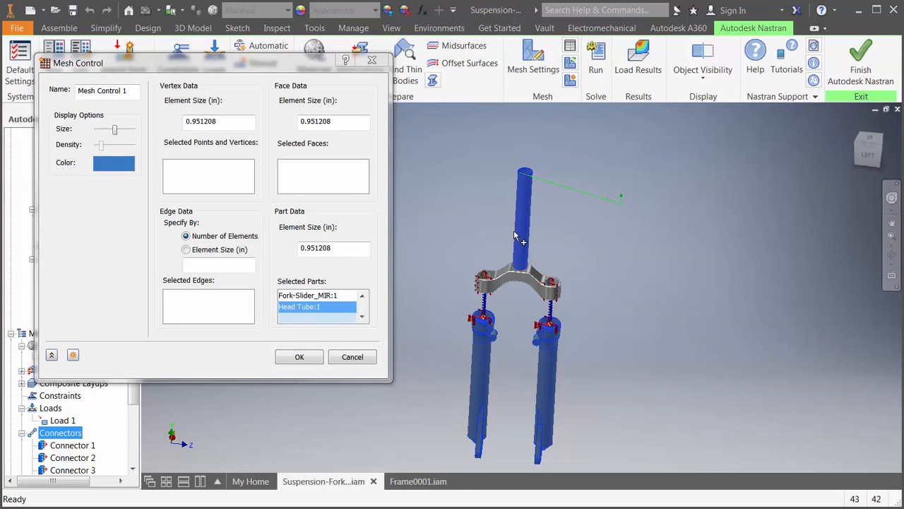
double_click(349, 247)
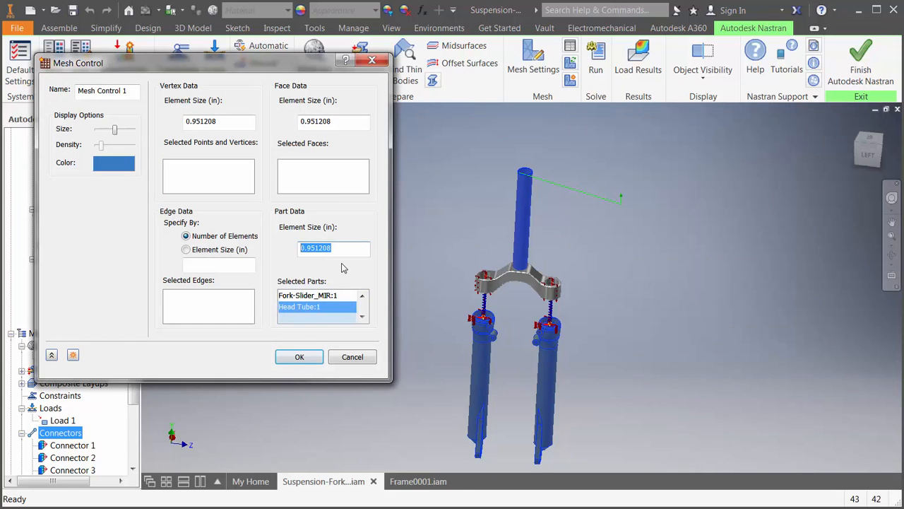
type(".25")
left_click(315, 358)
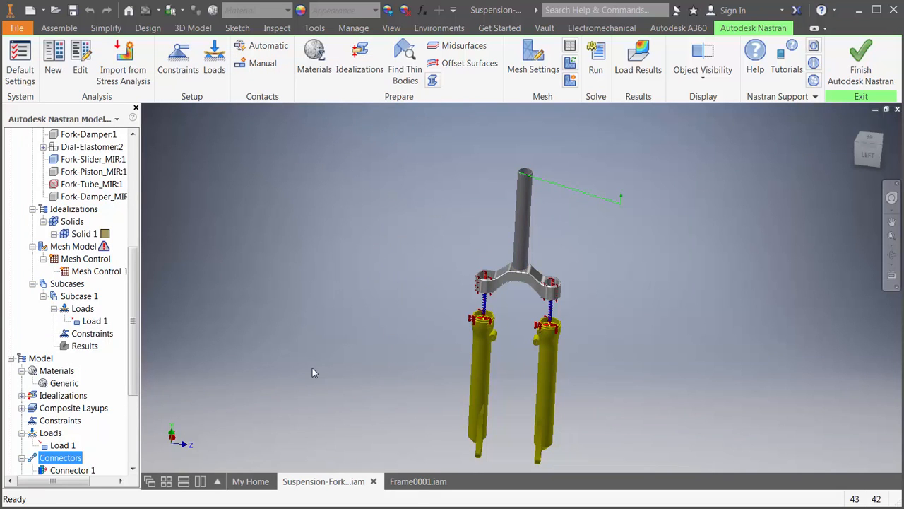
- Switch to the Frame0001.iam assembly and start the Autodesk Nastran In-CAD environment for it
left_click(422, 483)
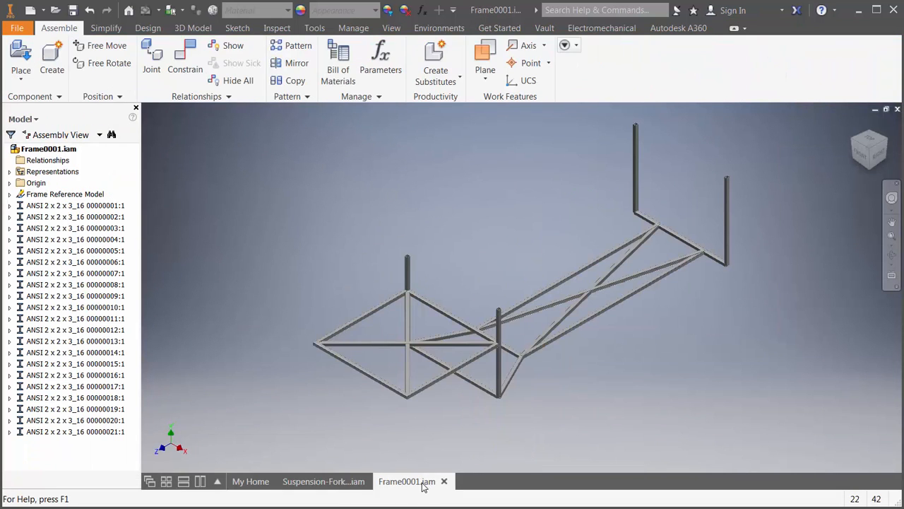
left_click(439, 28)
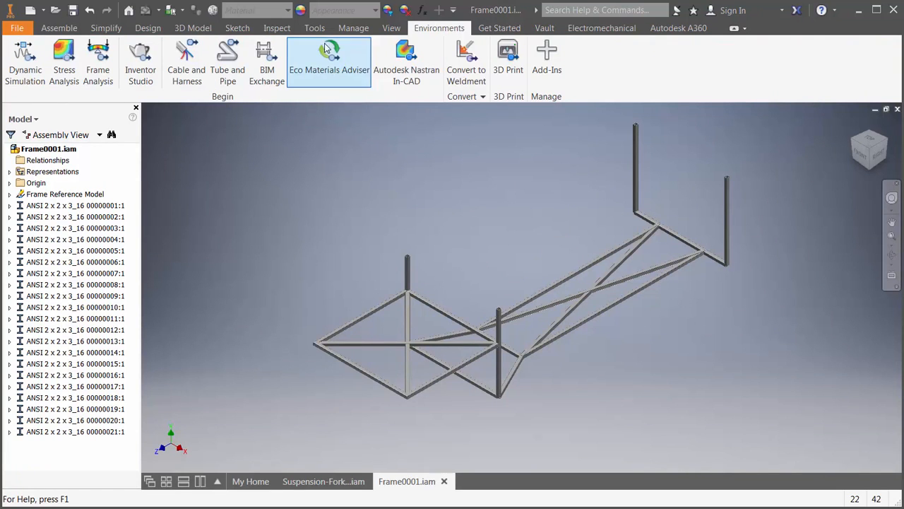
left_click(401, 68)
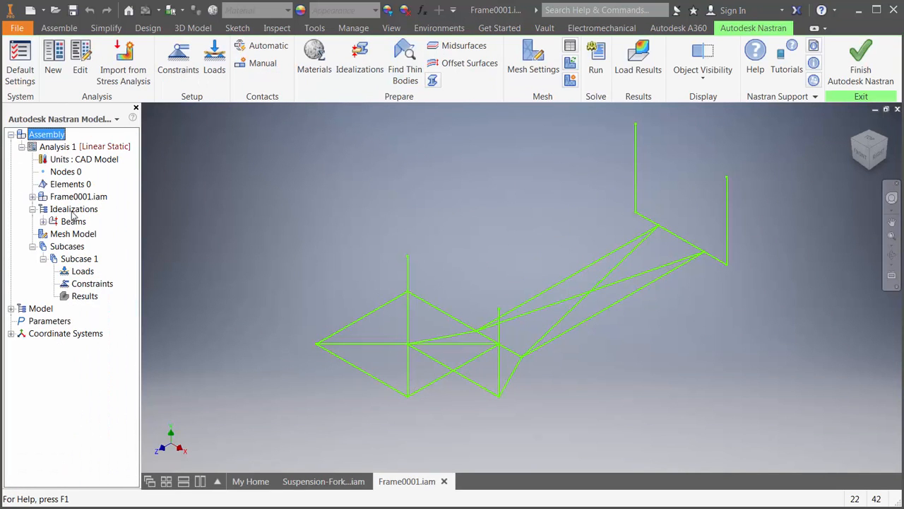
- Examine the Beam 1 idealization and its cross-section properties
left_click(43, 222)
right_click(77, 229)
left_click(90, 233)
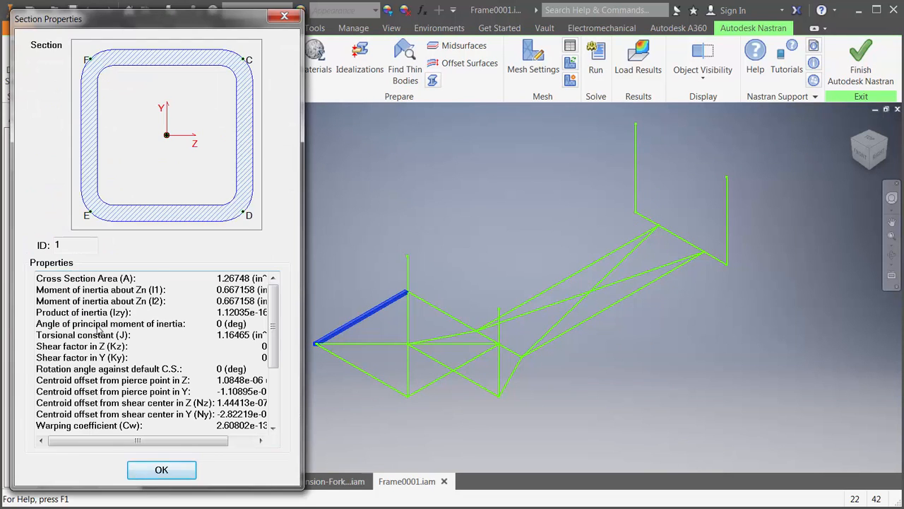
left_click(160, 469)
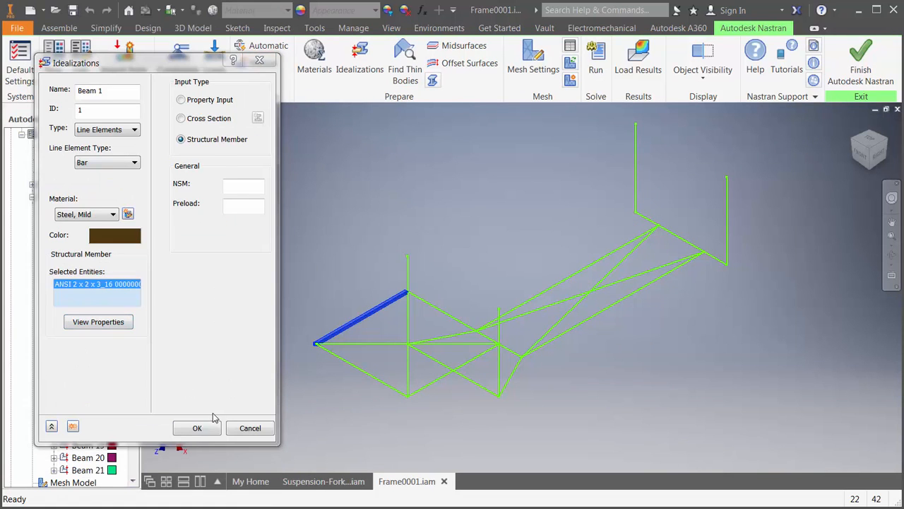
left_click(210, 424)
- Add a structural constraint fixing all degrees of freedom on the front lower edge member and the rear crossmember
left_click(178, 56)
left_click(353, 366)
left_click(681, 241)
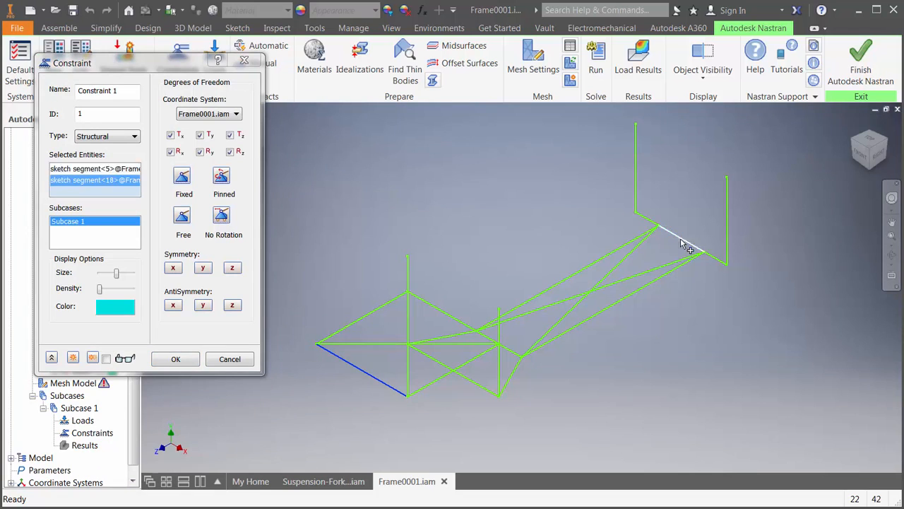
left_click(192, 360)
- Create a Gravity load with an Fy magnitude of -386.4*6 in/s^2 for Subcase 1
left_click(214, 55)
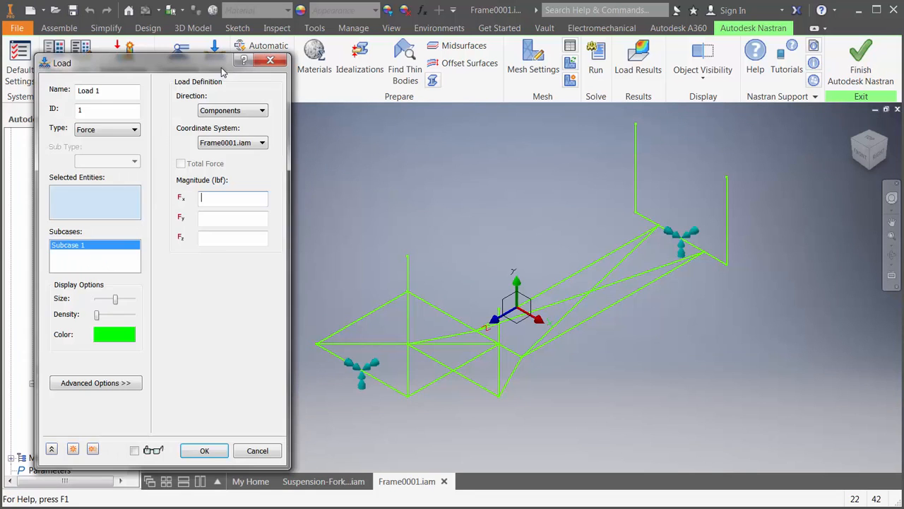
left_click(128, 130)
left_click(141, 176)
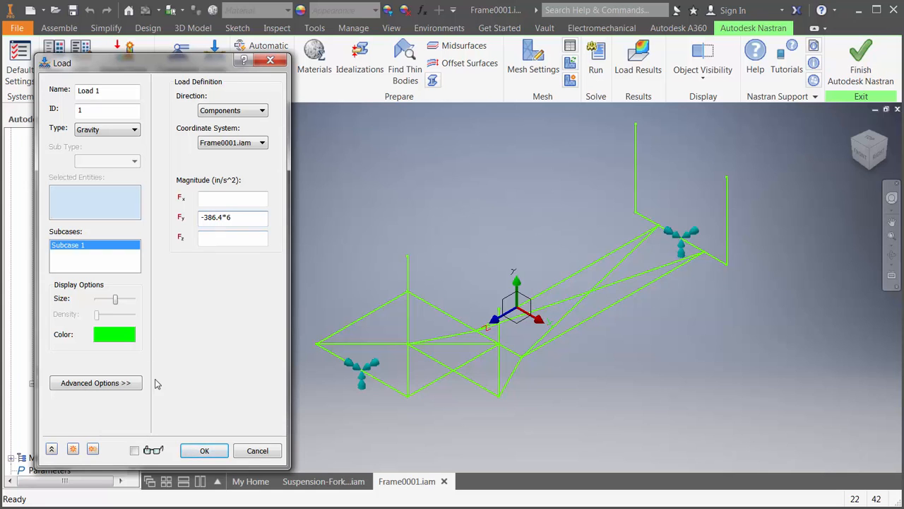
left_click(204, 450)
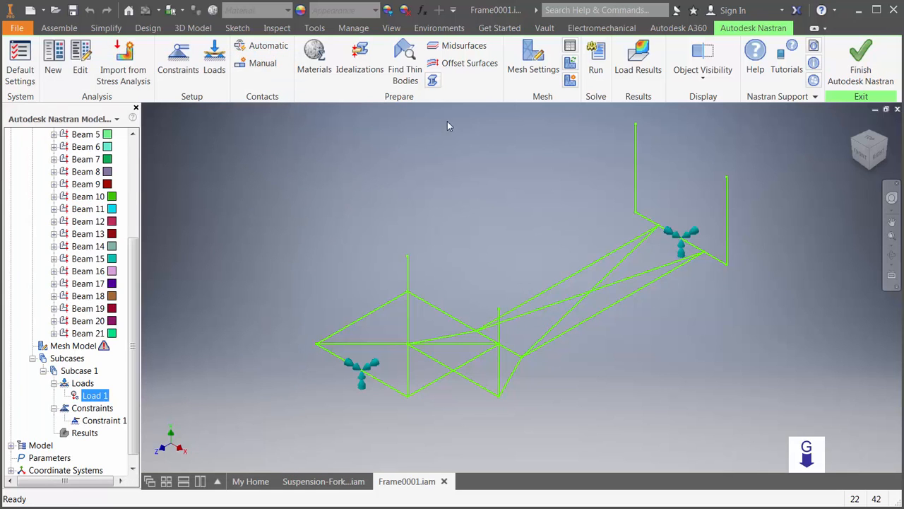
- Run the frame analysis and display the von Mises stress contour on the deformed shape
left_click(597, 70)
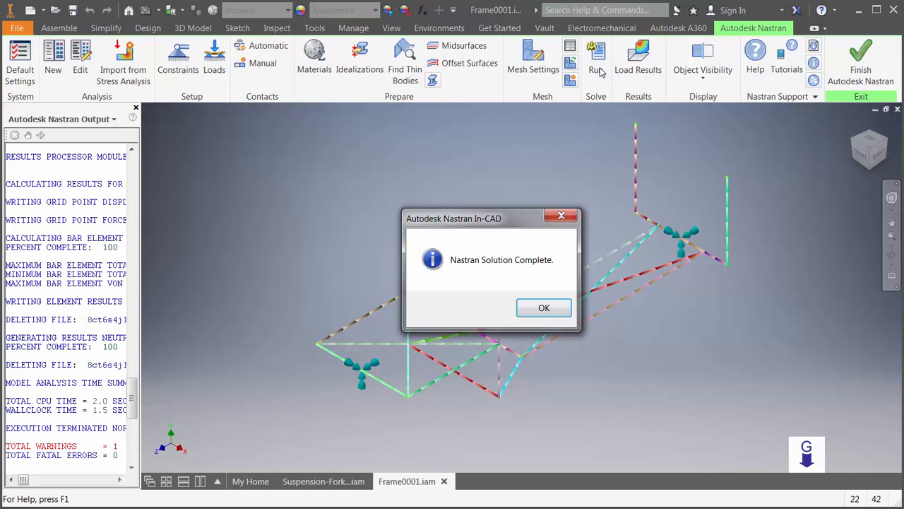
left_click(563, 314)
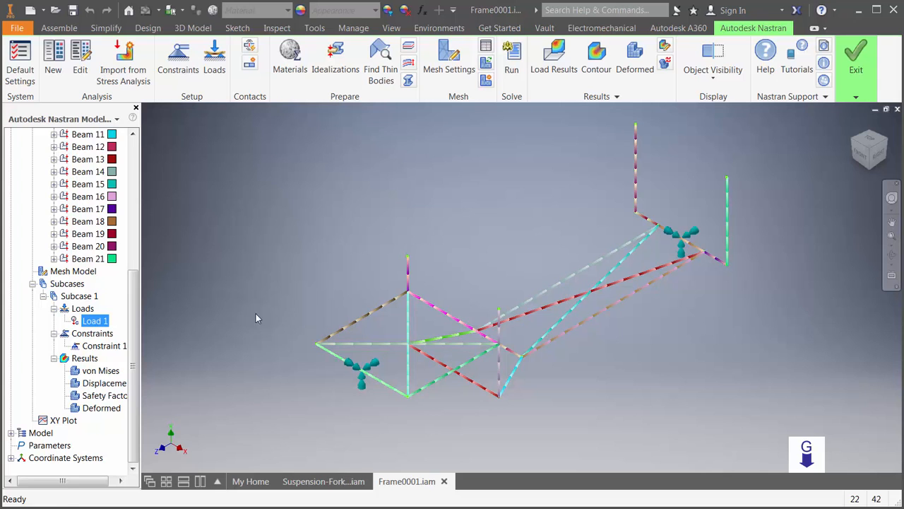
left_click(101, 370)
double_click(101, 370)
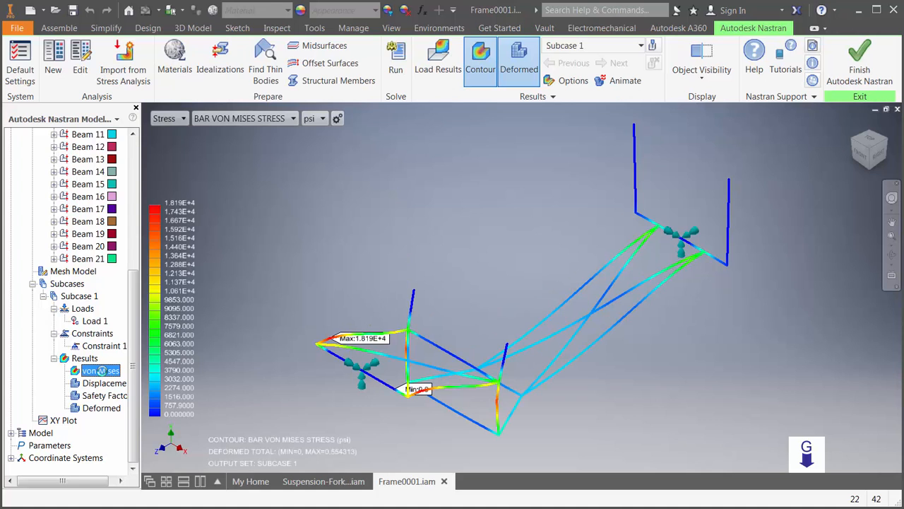
double_click(102, 371)
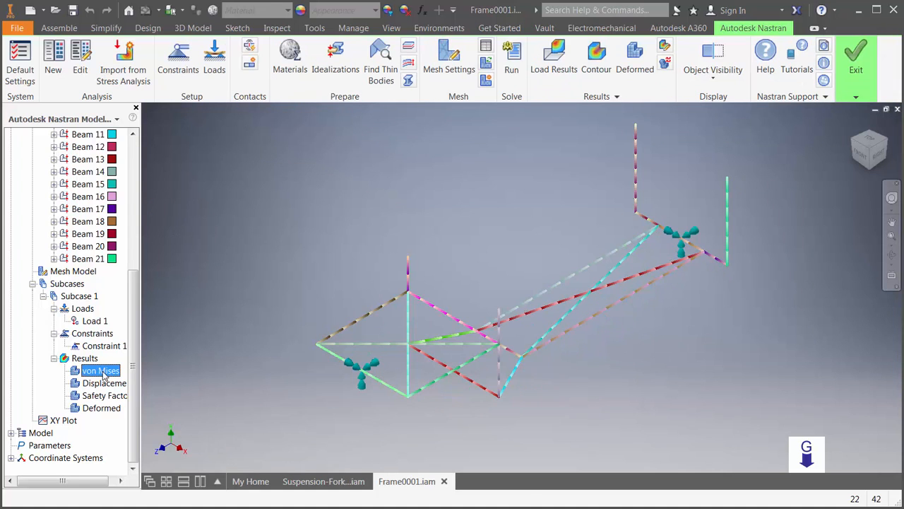
double_click(102, 371)
- Hide the loads, min/max markers and constraints in the results display
left_click(700, 77)
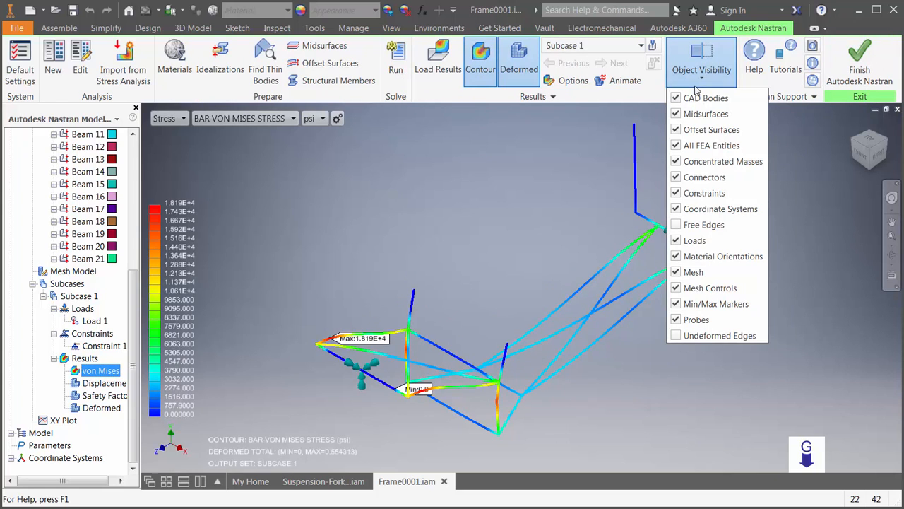
left_click(695, 240)
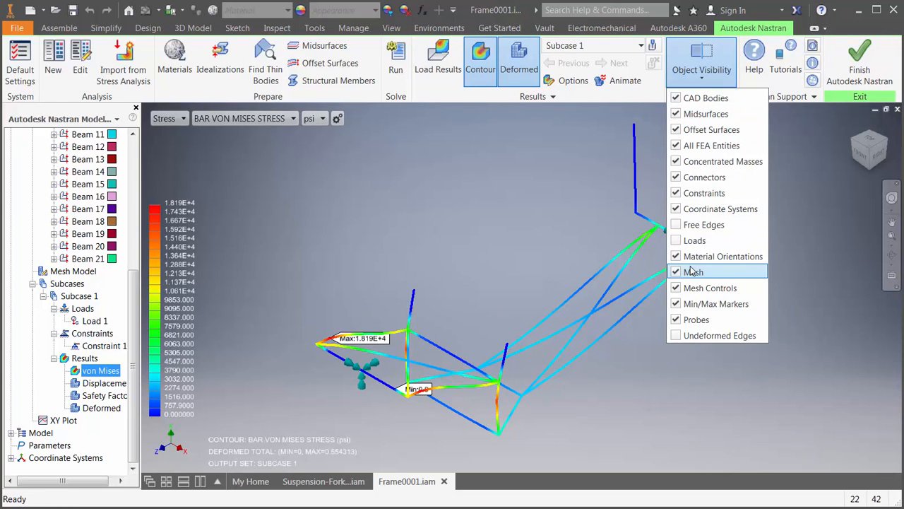
left_click(696, 311)
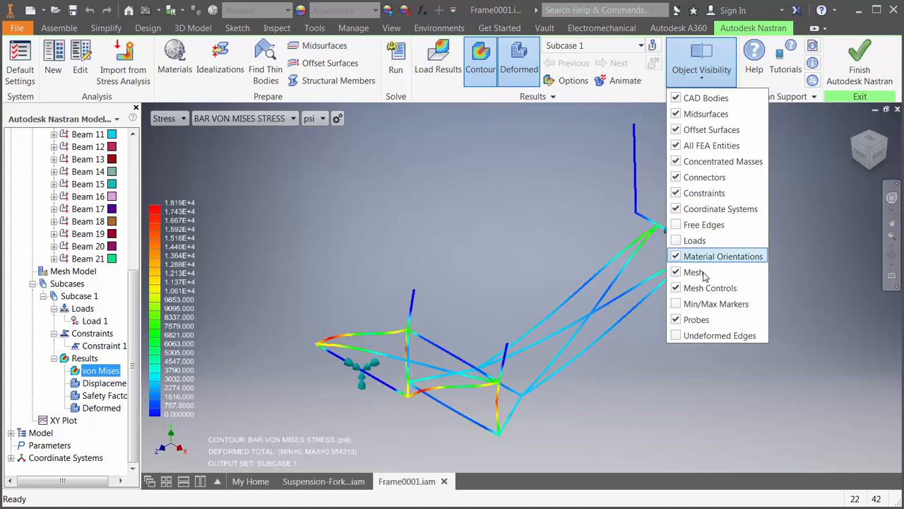
left_click(706, 196)
left_click(593, 204)
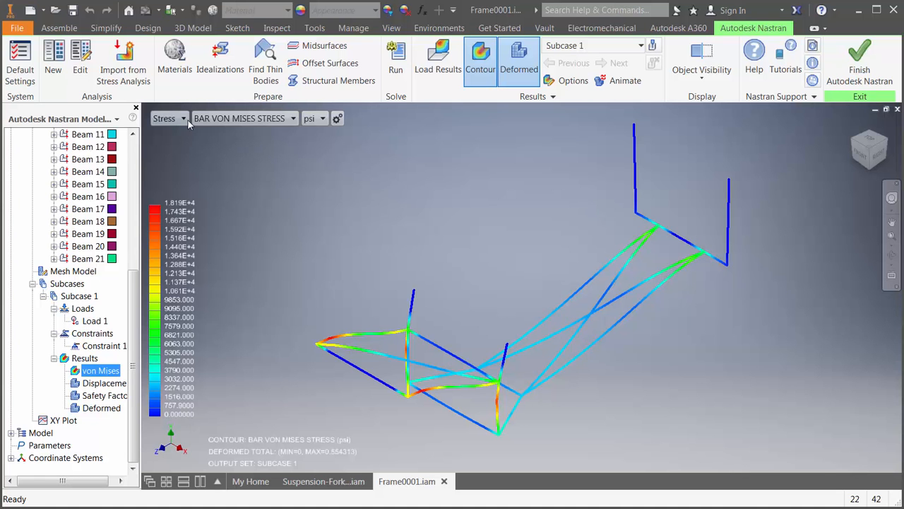
- View the total displacement contour and return to the stress contour showing BAR VON MISES STRESS
left_click(182, 119)
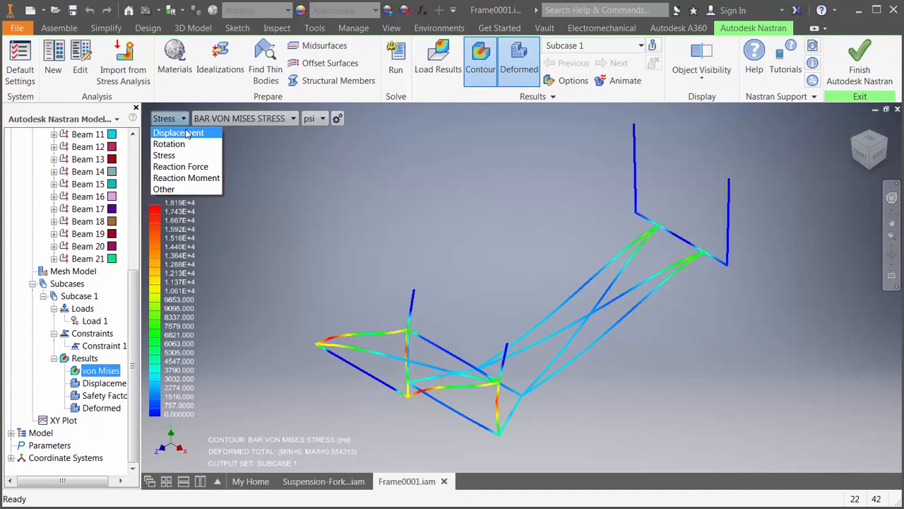
left_click(186, 133)
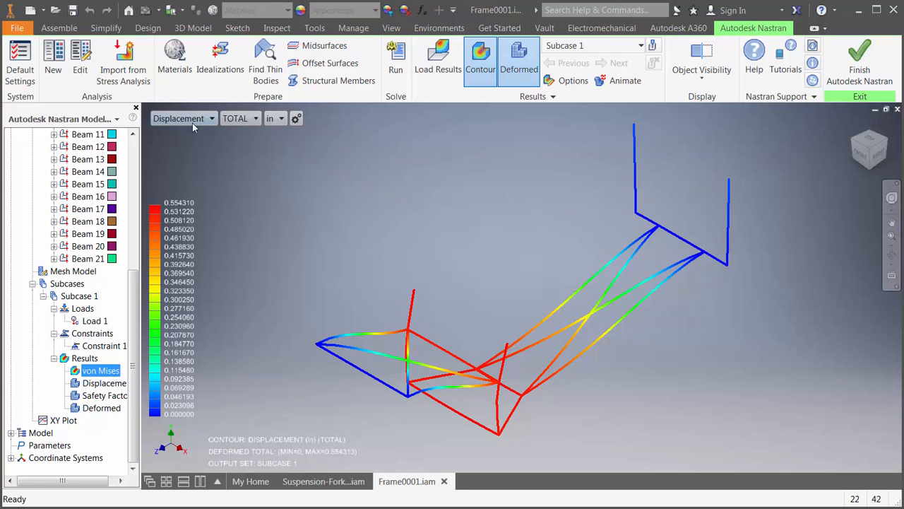
left_click(192, 122)
left_click(191, 157)
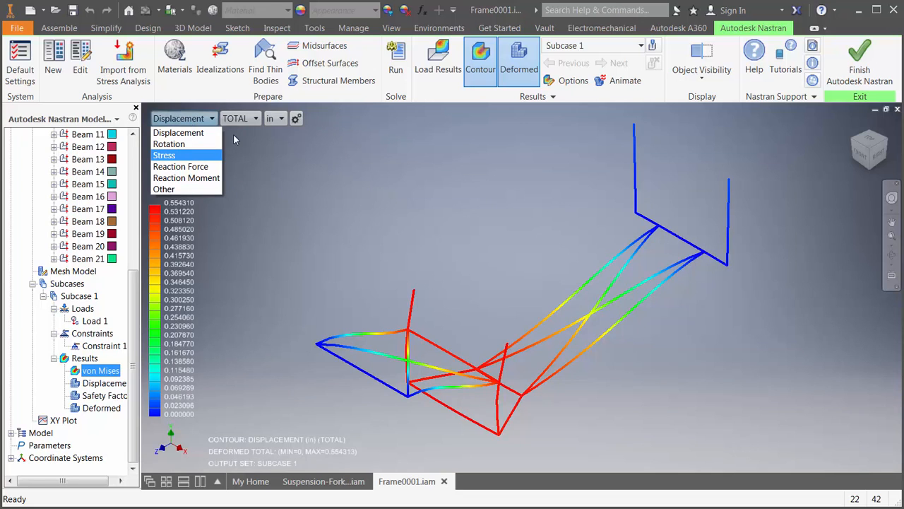
left_click(260, 120)
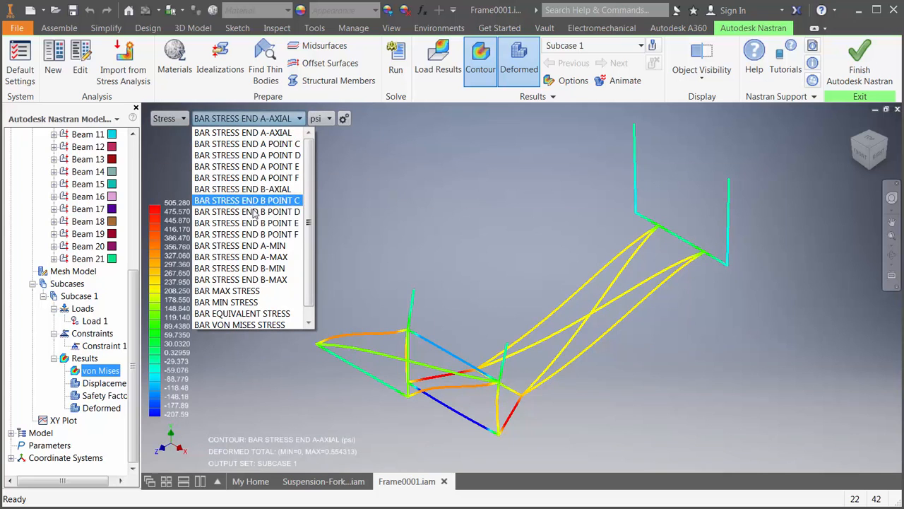
left_click(269, 320)
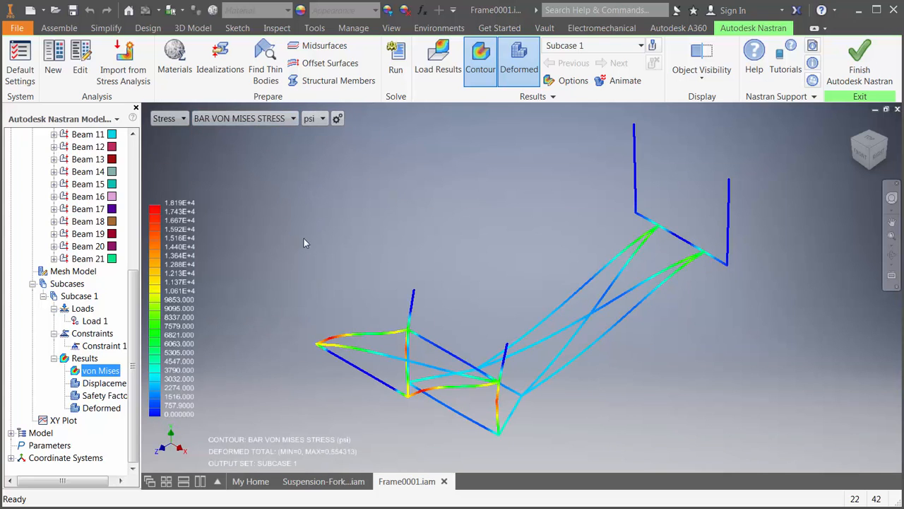
- View the von Mises stress contour in Pa and switch its units back to psi
left_click(314, 120)
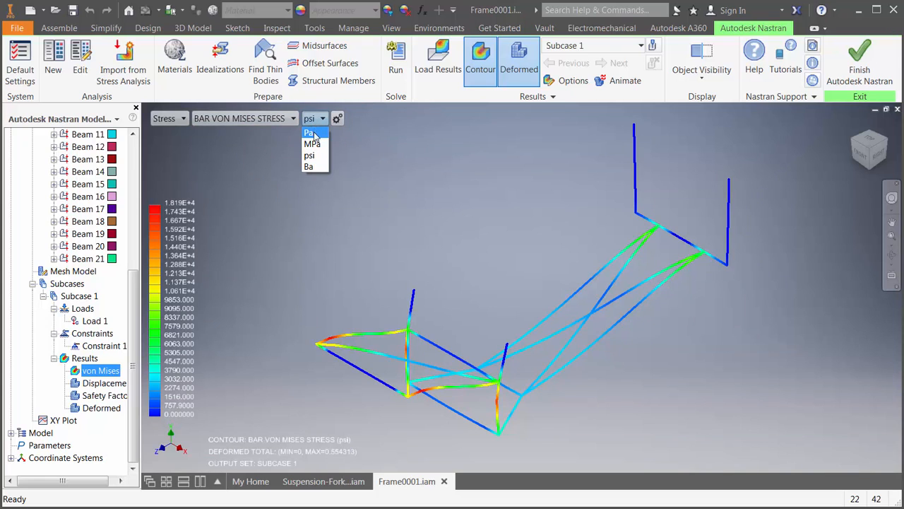
left_click(314, 133)
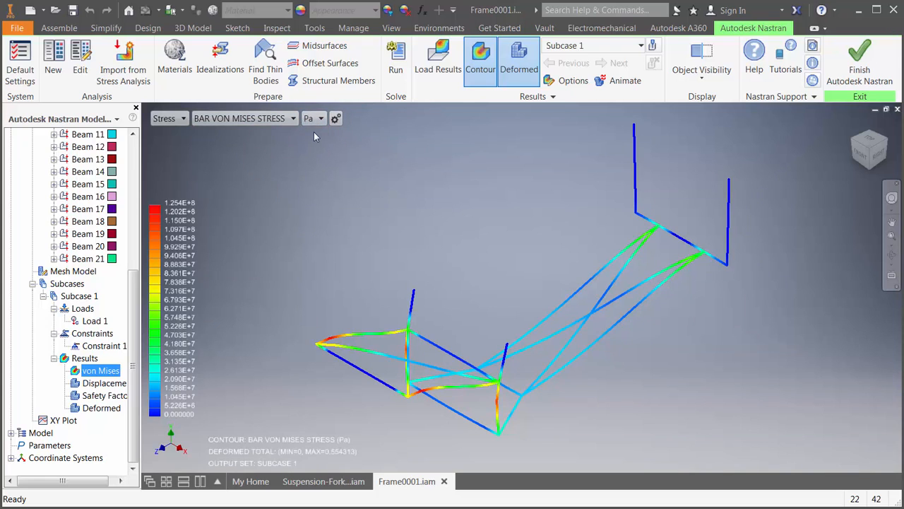
left_click(320, 120)
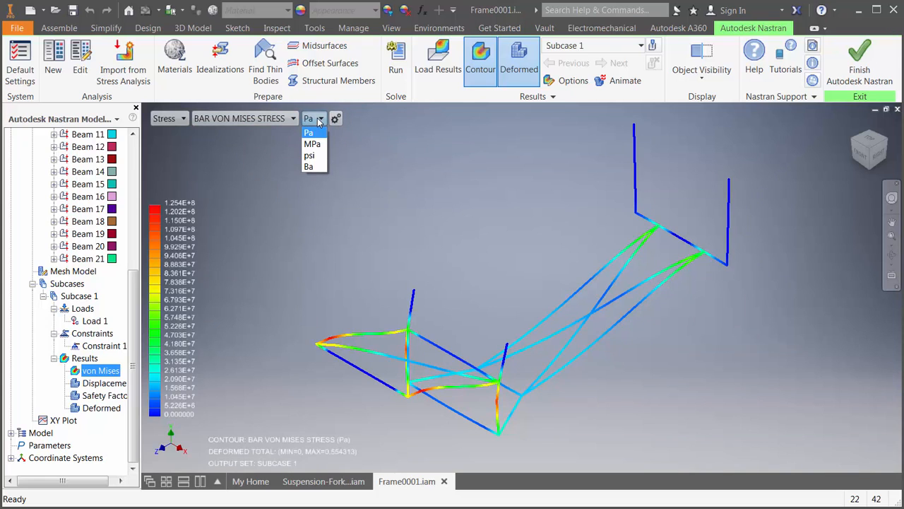
left_click(315, 156)
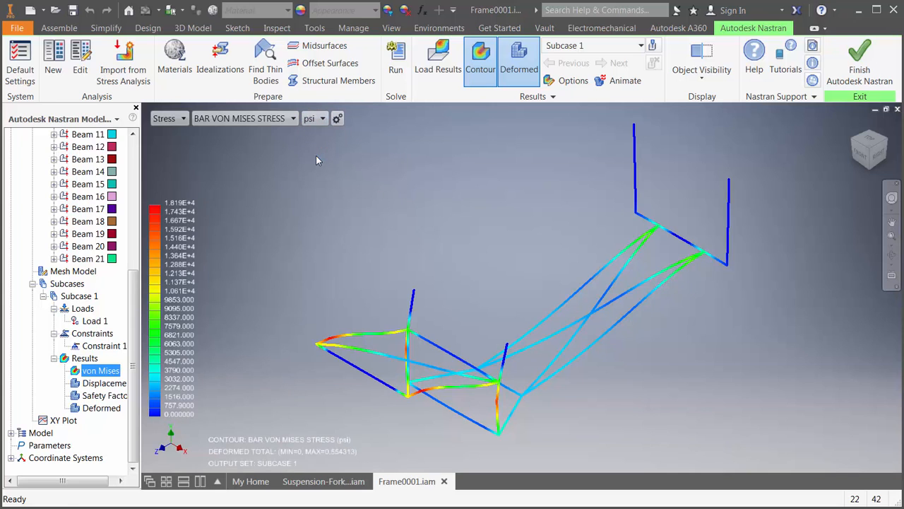
- Probe the von Mises stress on a tall rear upright and on the upper front side member
left_click_drag(136, 280, 142, 143)
right_click(92, 183)
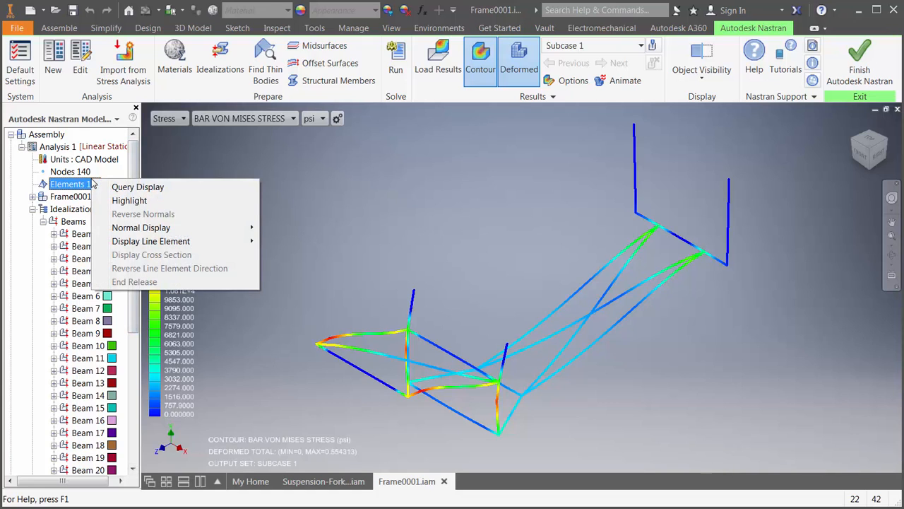
left_click(653, 45)
left_click(635, 179)
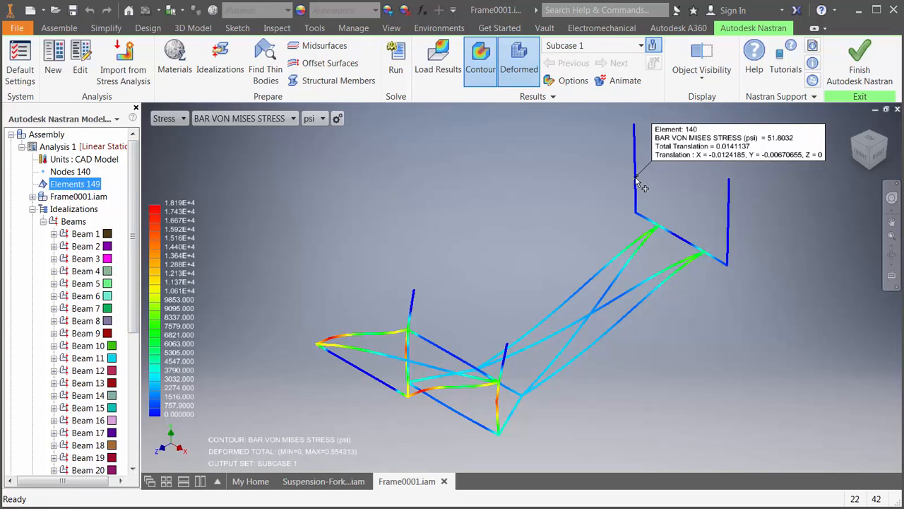
left_click(382, 332)
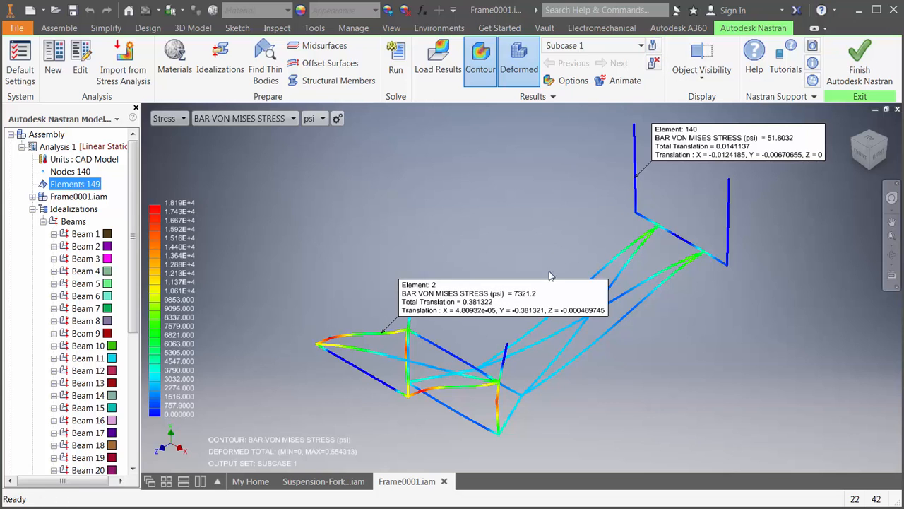
- Reposition the two probe labels and clear all probes from the stress contour
left_click_drag(551, 276, 478, 202)
left_click_drag(678, 148, 690, 257)
left_click(654, 63)
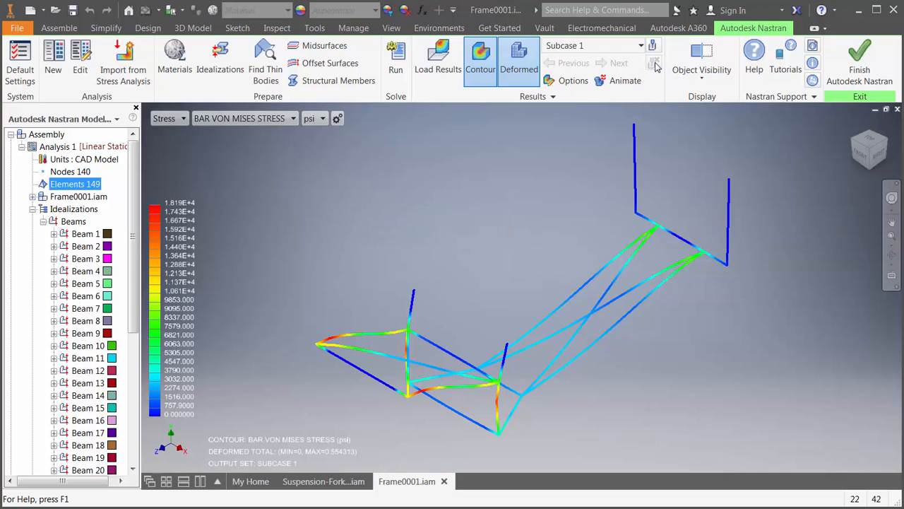